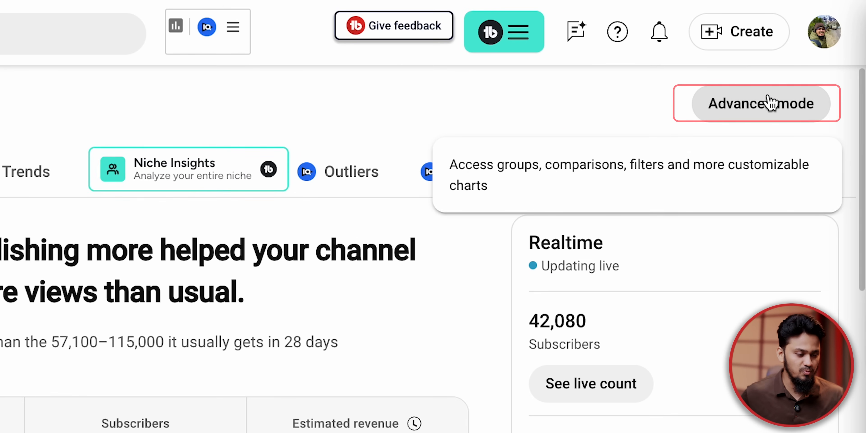
- Open the Advanced mode analytics report and look through the videos, groups and playlists available in the channel's content selector
{"action": "left_click", "coordinate": [770, 103]}
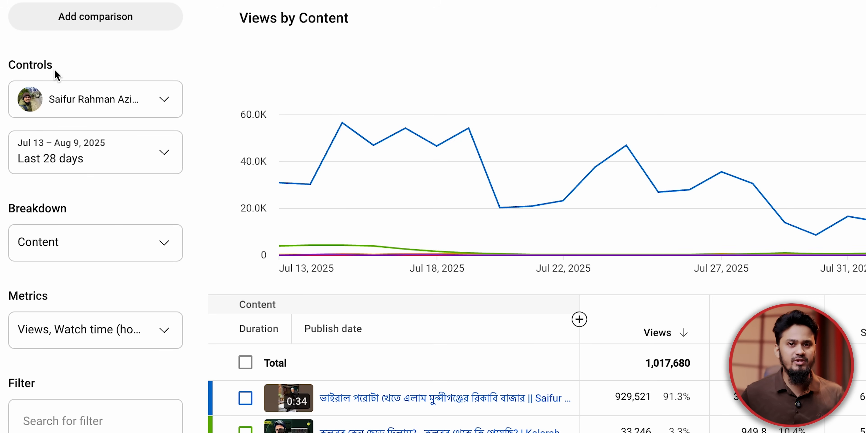
{"action": "left_click", "coordinate": [141, 99]}
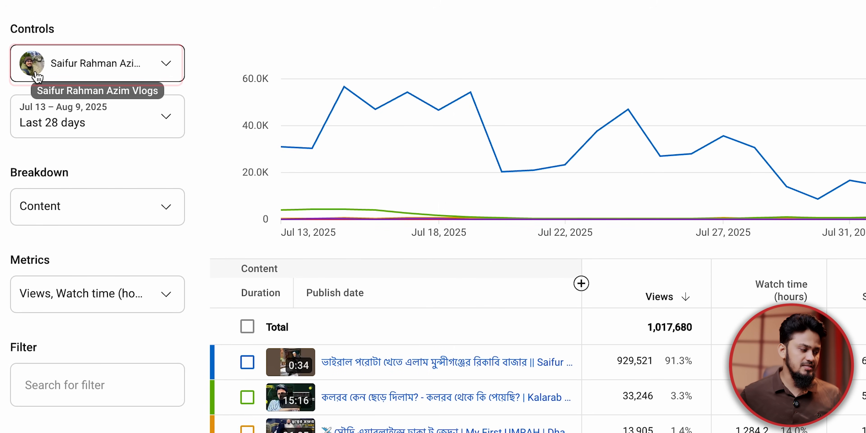
{"action": "left_click", "coordinate": [116, 78]}
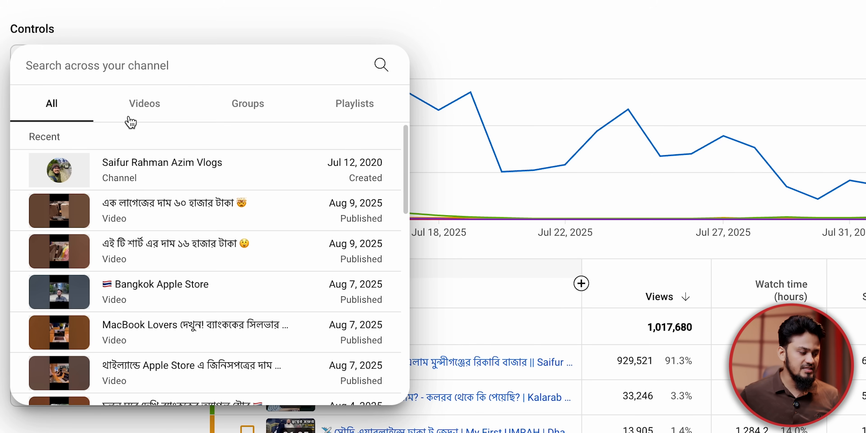
{"action": "left_click", "coordinate": [141, 112]}
{"action": "left_click", "coordinate": [255, 116]}
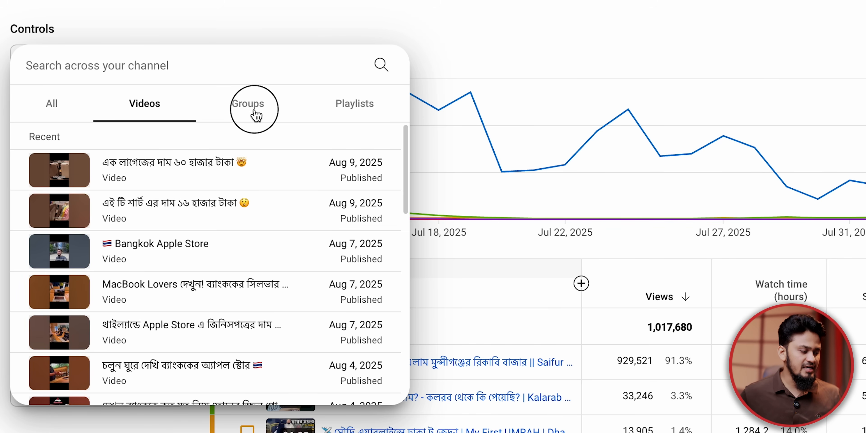
{"action": "left_click", "coordinate": [341, 110]}
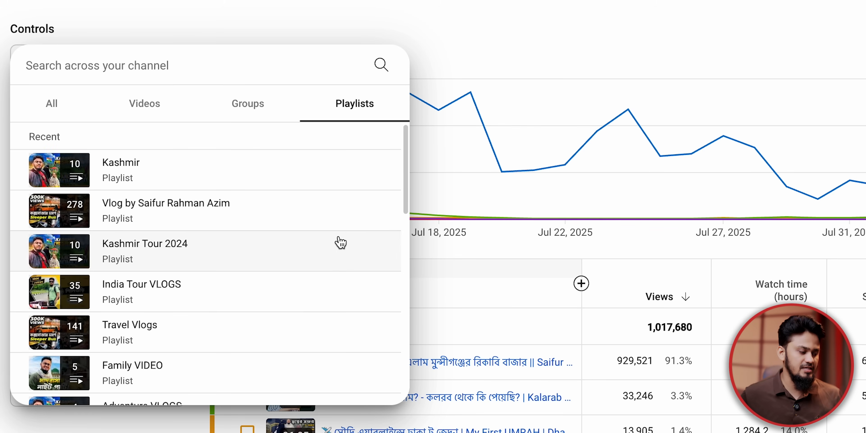
{"action": "scroll", "coordinate": [338, 242], "scroll_direction": "down", "scroll_amount": 5}
{"action": "scroll", "coordinate": [339, 242], "scroll_direction": "up", "scroll_amount": 8}
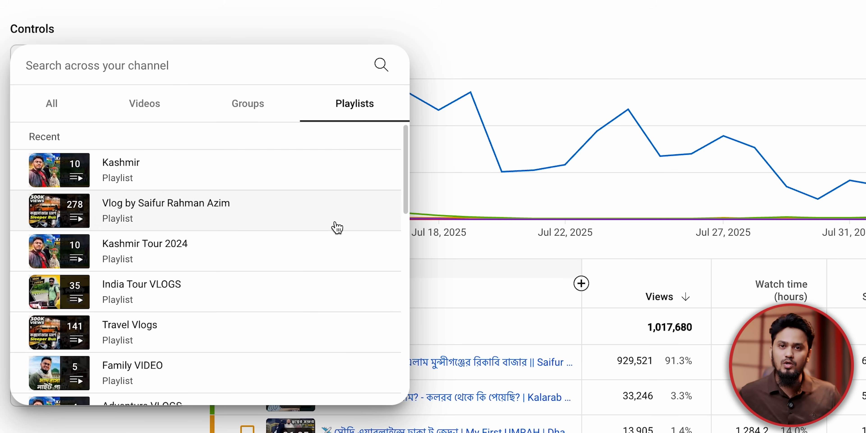
{"action": "left_click", "coordinate": [199, 25]}
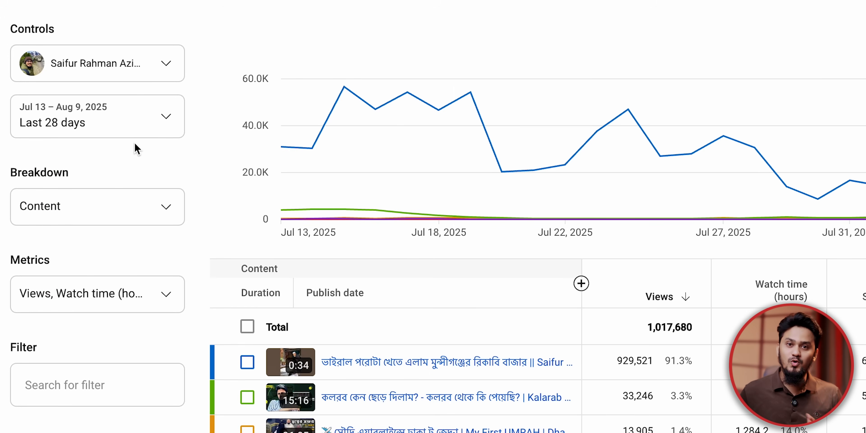
- Set the report's date range to Last 7 days
{"action": "left_click", "coordinate": [122, 130]}
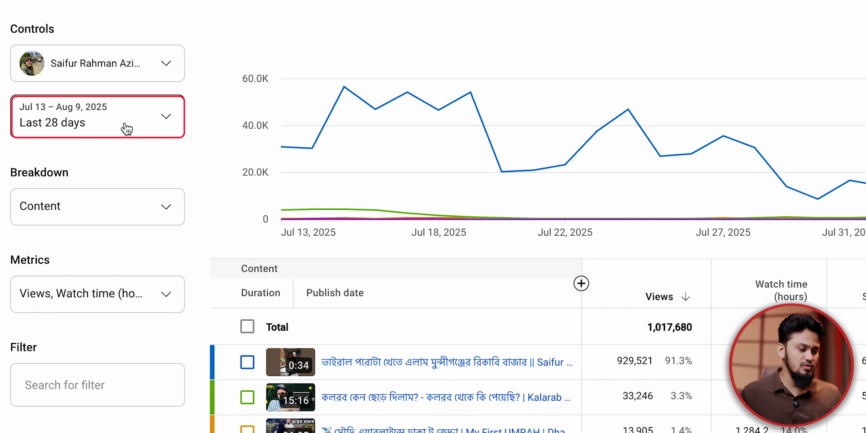
{"action": "left_click", "coordinate": [125, 129]}
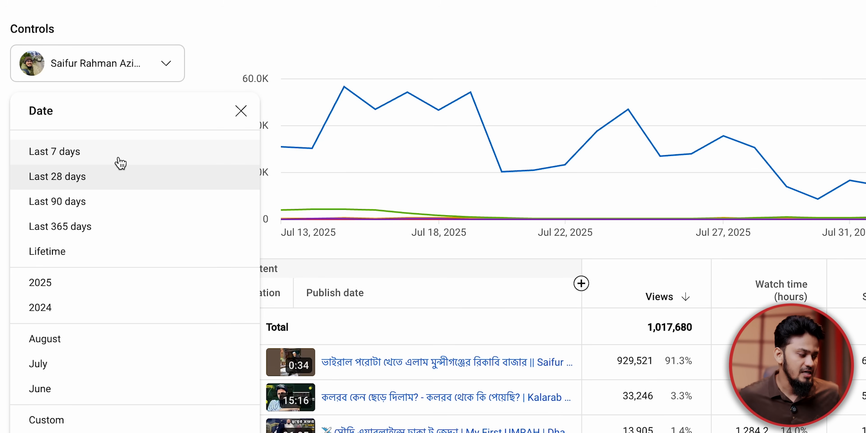
{"action": "left_click", "coordinate": [118, 158]}
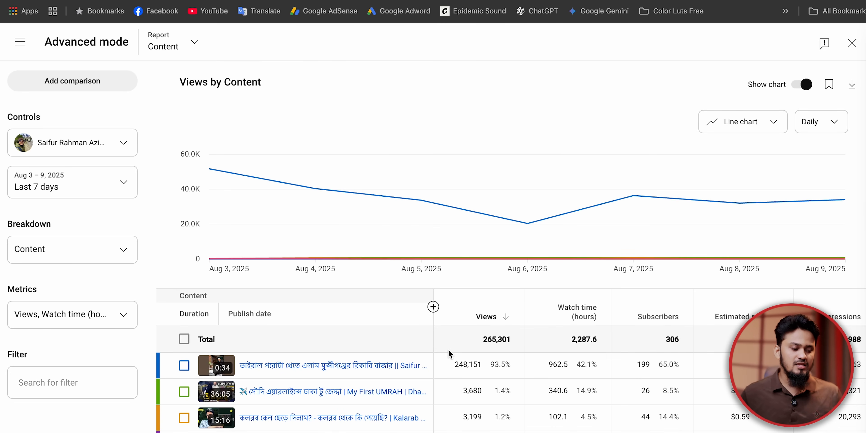
- Break the report down by Traffic source instead of by individual content
{"action": "mouse_move", "coordinate": [310, 374]}
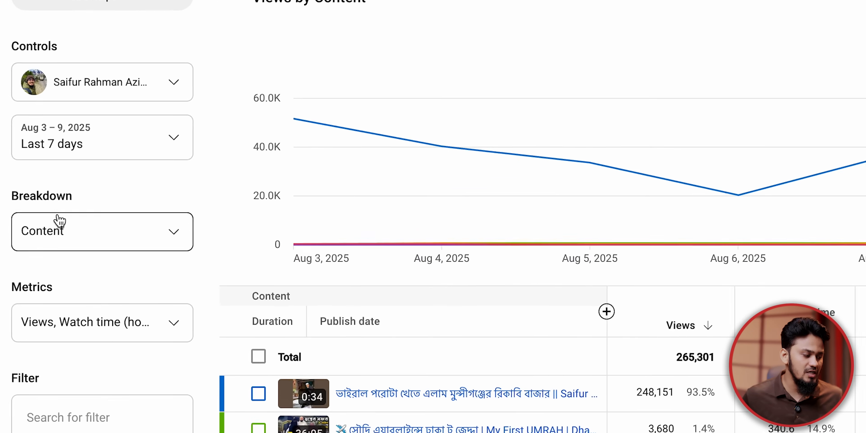
{"action": "left_click", "coordinate": [99, 223]}
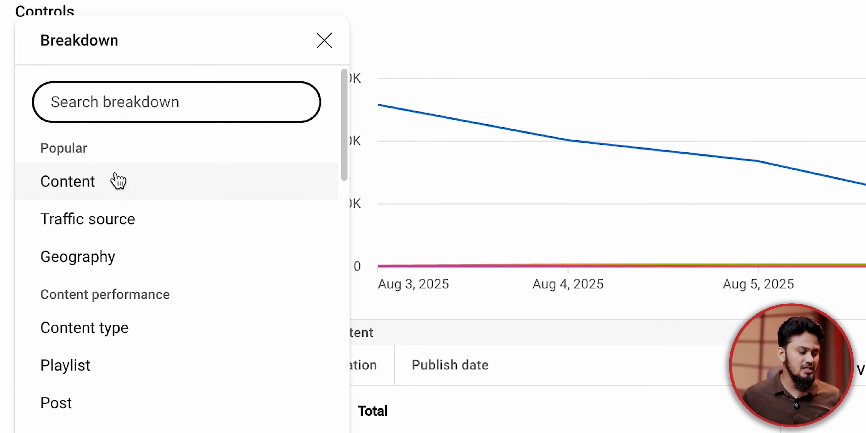
{"action": "left_click", "coordinate": [105, 237]}
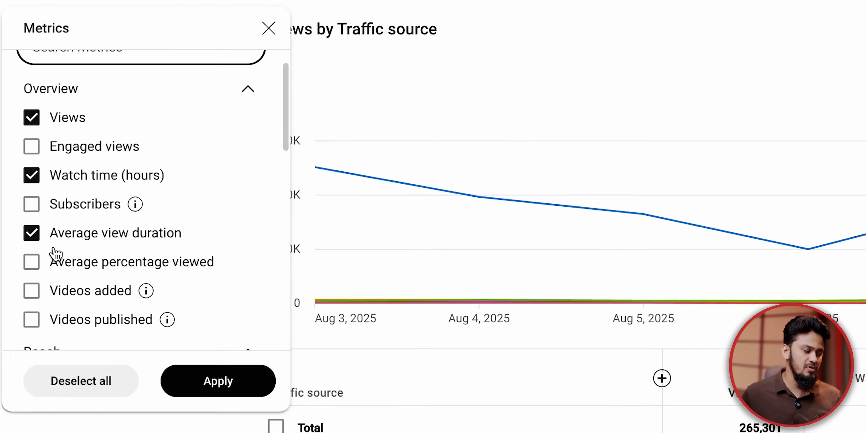
- Review the Overview and Reach metrics for the traffic source report and apply the current selection
{"action": "scroll", "coordinate": [56, 253], "scroll_direction": "down", "scroll_amount": 2}
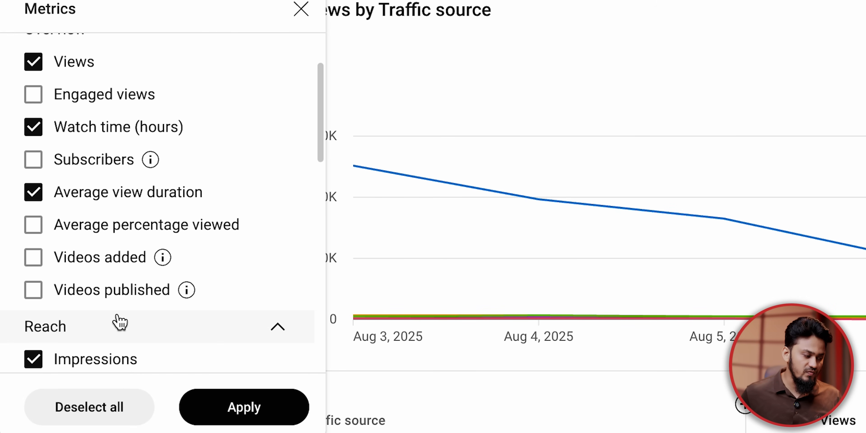
{"action": "scroll", "coordinate": [120, 343], "scroll_direction": "down", "scroll_amount": 5}
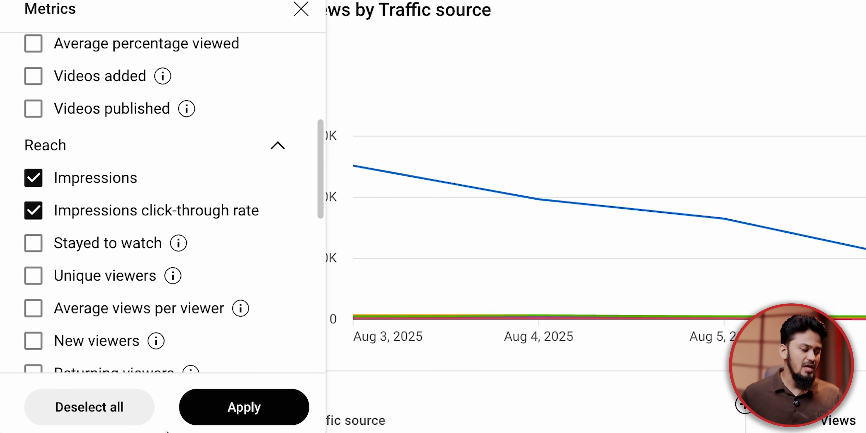
{"action": "left_click", "coordinate": [244, 407]}
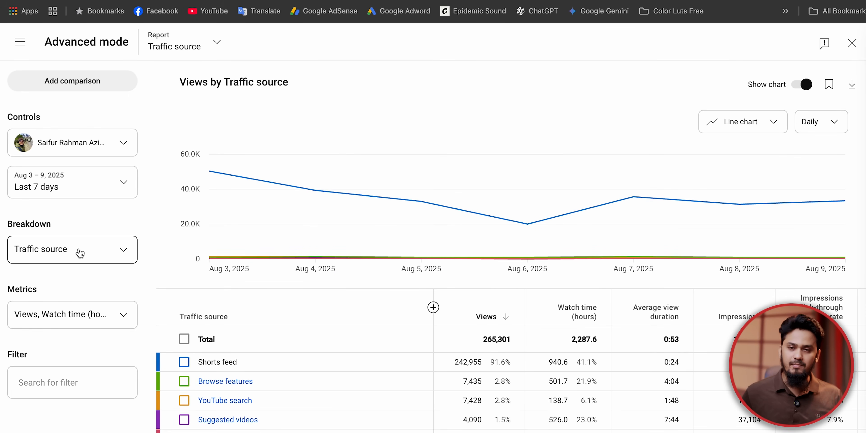
- Look through the breakdown options down to the Engagement group and check which filters are offered
{"action": "left_click", "coordinate": [80, 253]}
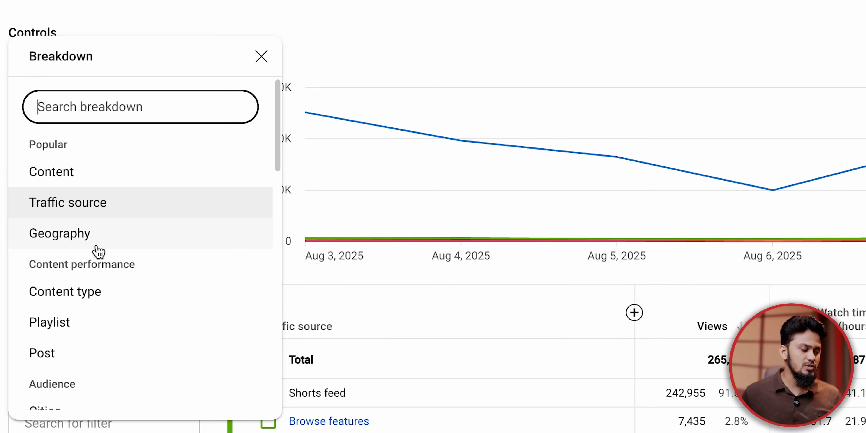
{"action": "scroll", "coordinate": [118, 310], "scroll_direction": "down", "scroll_amount": 2}
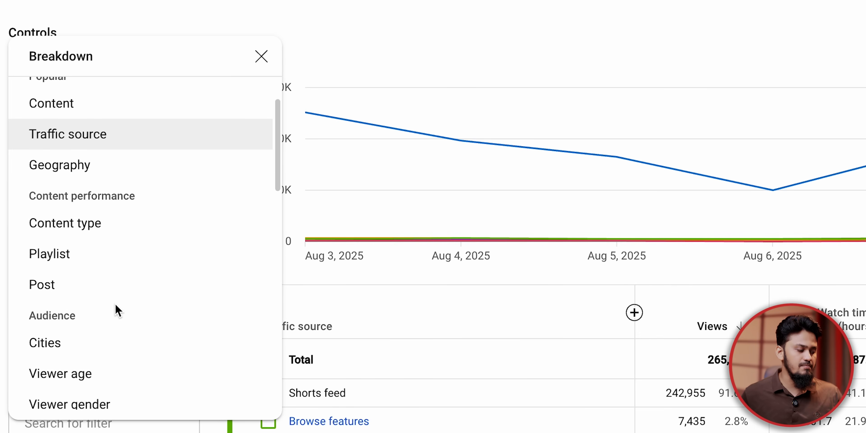
{"action": "scroll", "coordinate": [116, 309], "scroll_direction": "down", "scroll_amount": 3}
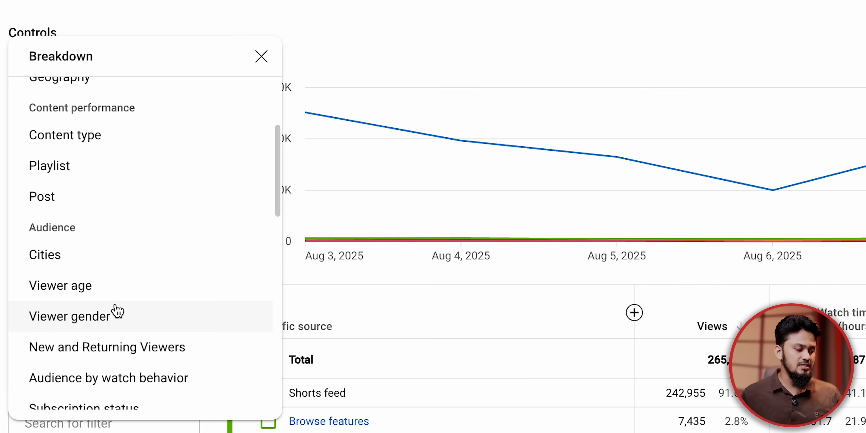
{"action": "scroll", "coordinate": [118, 311], "scroll_direction": "down", "scroll_amount": 1}
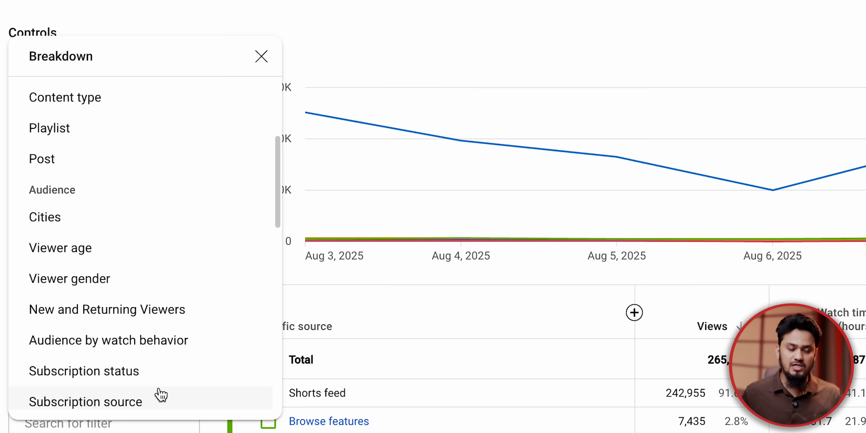
{"action": "scroll", "coordinate": [161, 395], "scroll_direction": "down", "scroll_amount": 15}
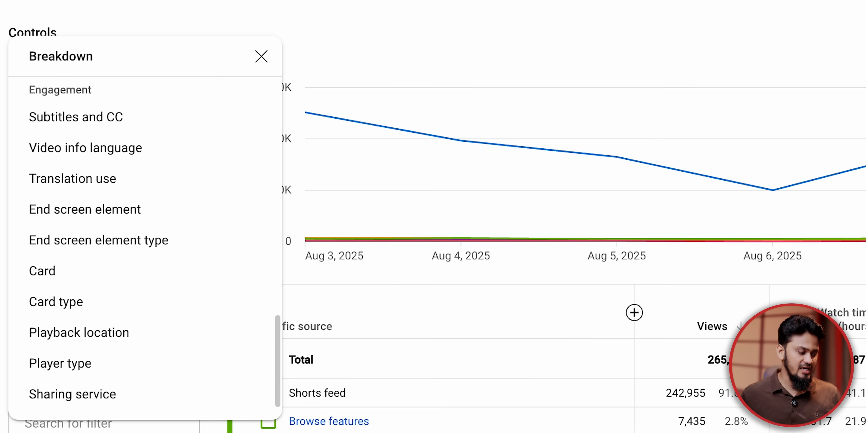
{"action": "left_click", "coordinate": [83, 425]}
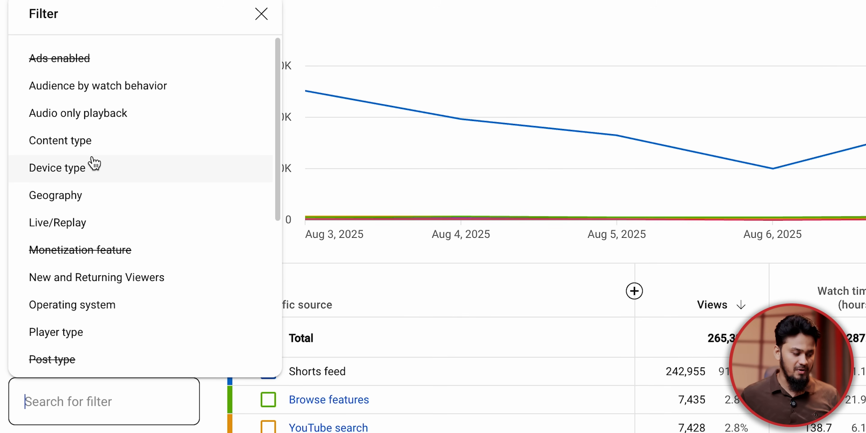
{"action": "left_click", "coordinate": [99, 420]}
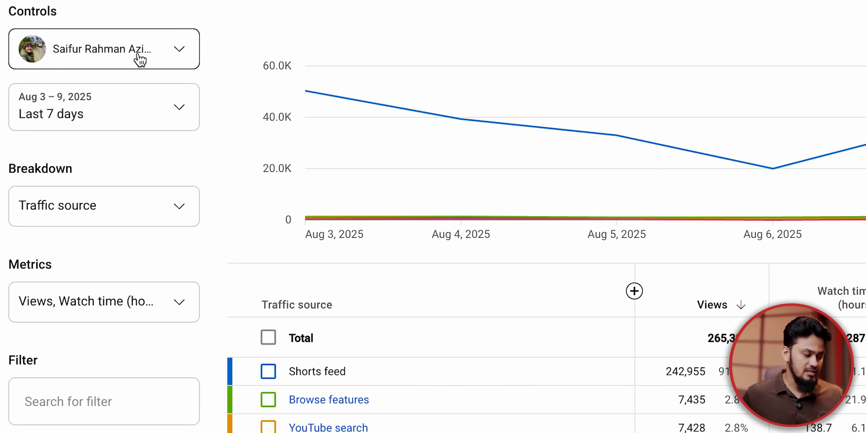
- Break the report down by Viewer gender from the Audience group
{"action": "left_click", "coordinate": [132, 217]}
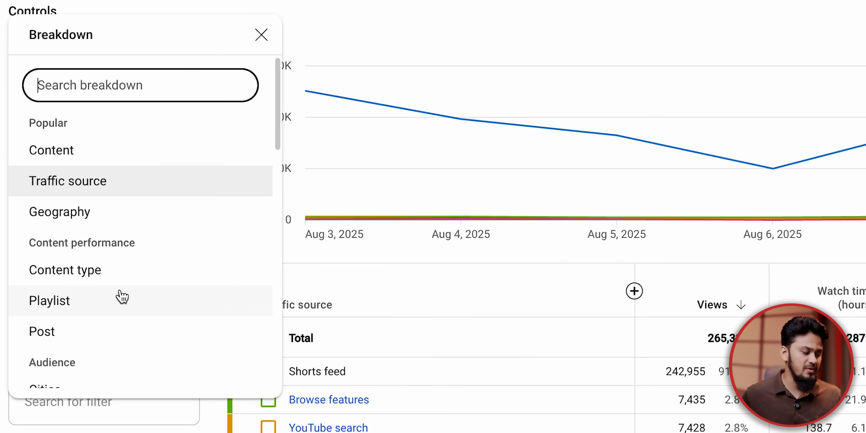
{"action": "scroll", "coordinate": [120, 296], "scroll_direction": "down", "scroll_amount": 10}
{"action": "scroll", "coordinate": [119, 296], "scroll_direction": "down", "scroll_amount": 3}
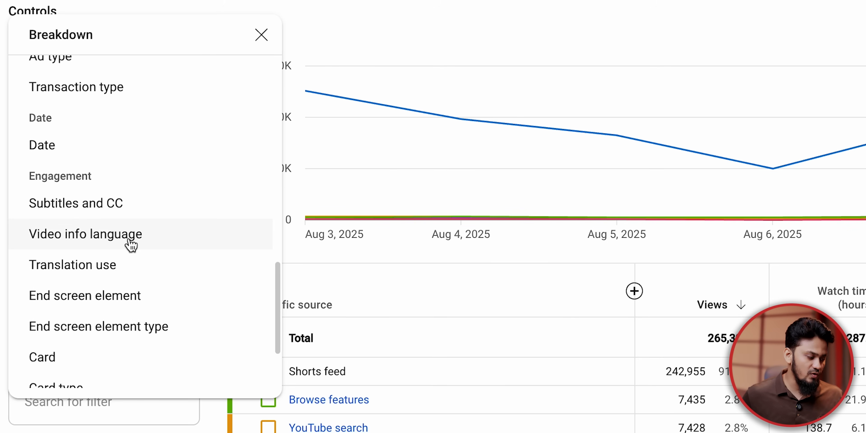
{"action": "scroll", "coordinate": [129, 248], "scroll_direction": "down", "scroll_amount": 3}
{"action": "scroll", "coordinate": [104, 297], "scroll_direction": "up", "scroll_amount": 15}
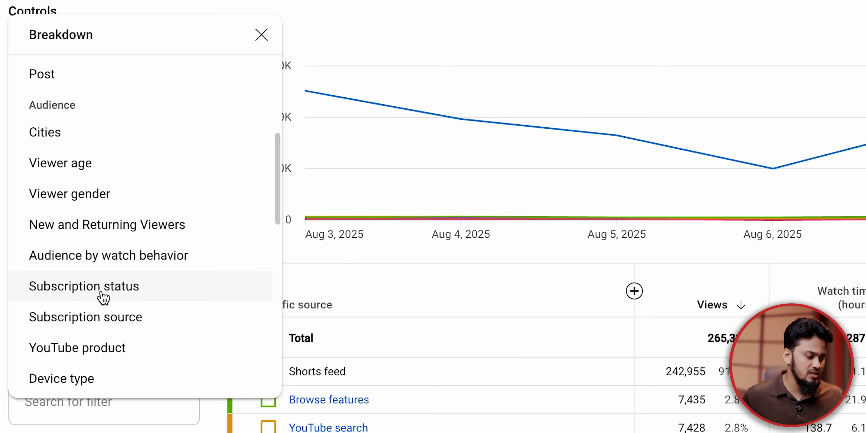
{"action": "scroll", "coordinate": [103, 297], "scroll_direction": "down", "scroll_amount": 2}
{"action": "scroll", "coordinate": [102, 297], "scroll_direction": "down", "scroll_amount": 2}
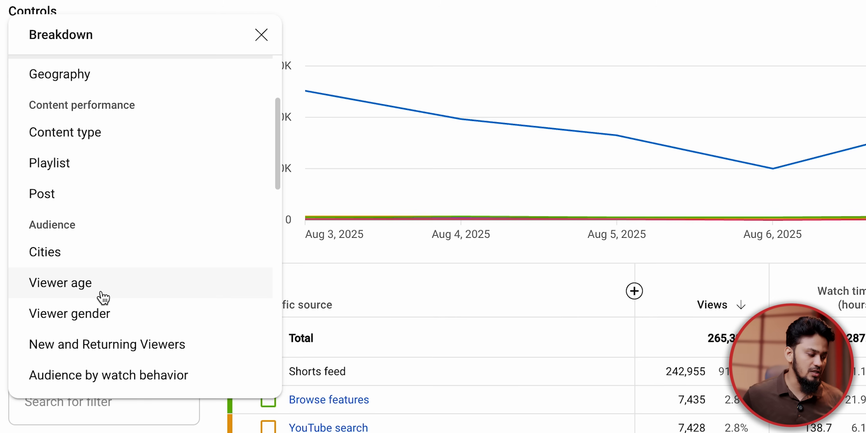
{"action": "scroll", "coordinate": [103, 296], "scroll_direction": "down", "scroll_amount": 1}
{"action": "left_click", "coordinate": [67, 278]}
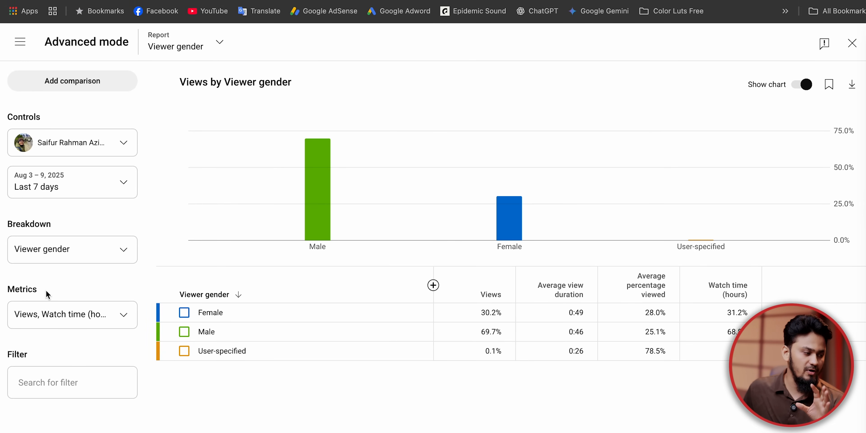
- Reopen Advanced mode with its default content report and display the views as a bar chart
{"action": "left_click", "coordinate": [852, 43]}
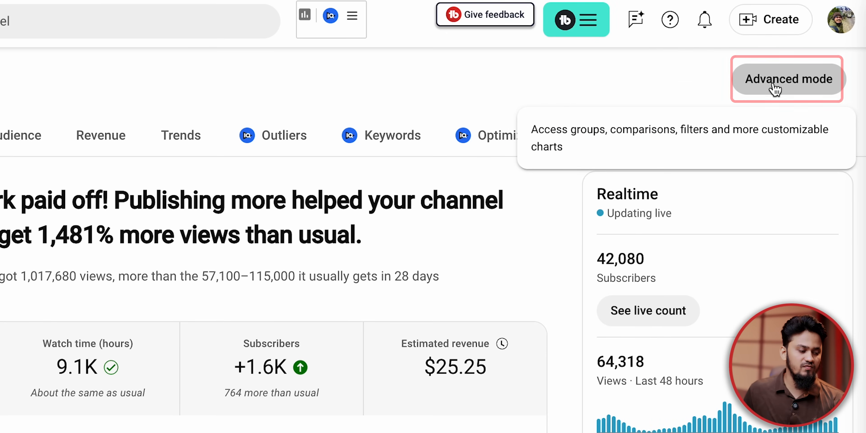
{"action": "left_click", "coordinate": [774, 89]}
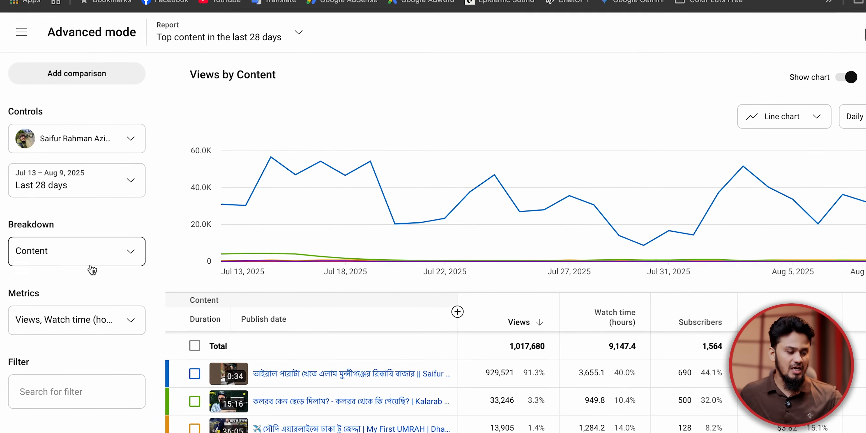
{"action": "left_click", "coordinate": [807, 122]}
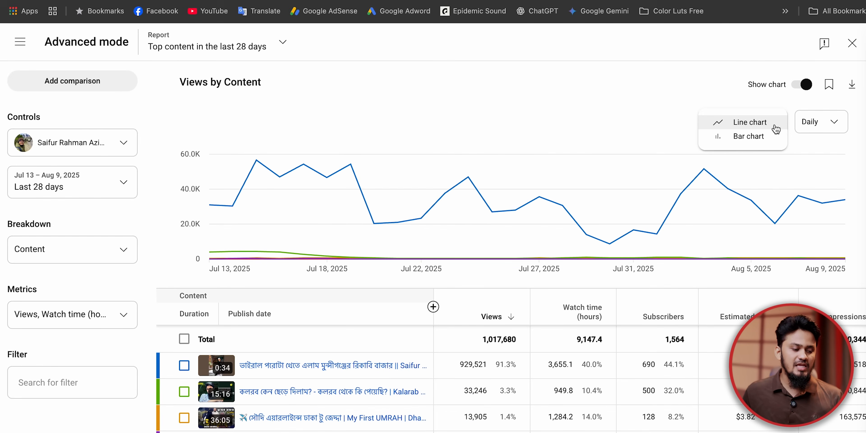
{"action": "left_click", "coordinate": [780, 136]}
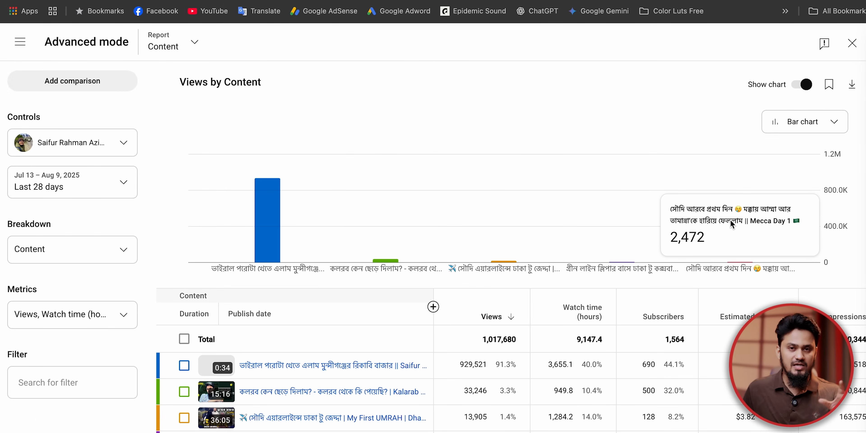
{"action": "left_click", "coordinate": [812, 132]}
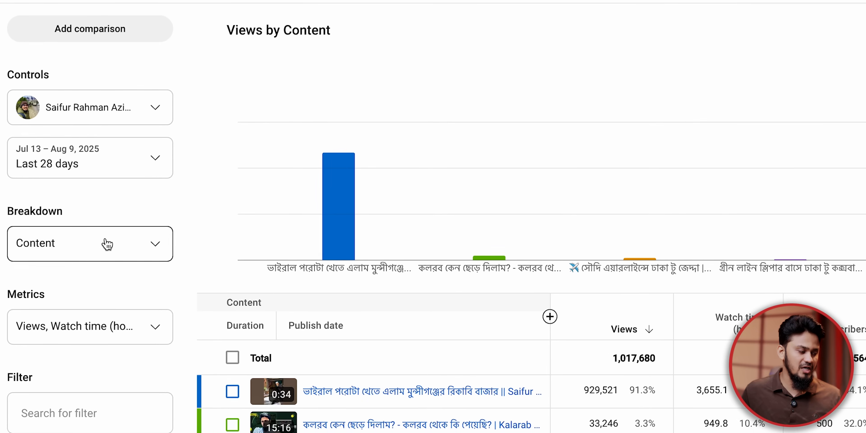
{"action": "left_click", "coordinate": [127, 152]}
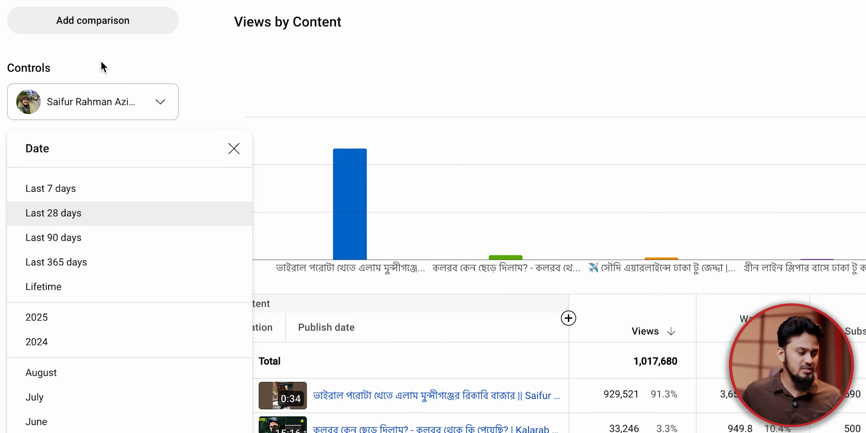
{"action": "left_click", "coordinate": [103, 67]}
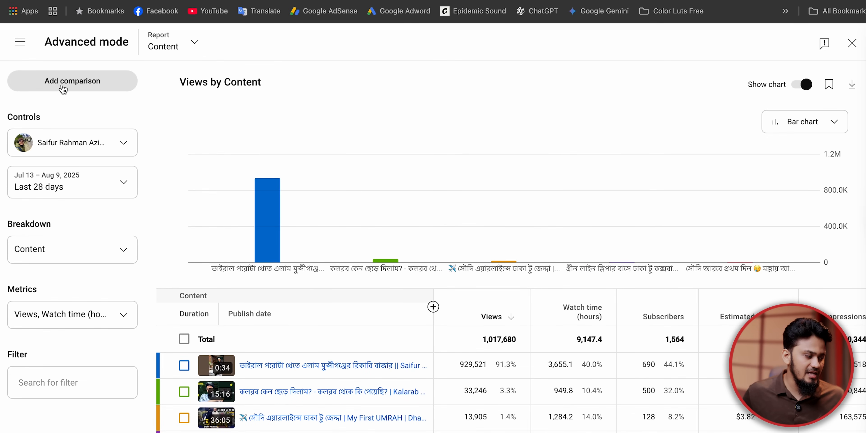
- Start adding a comparison, look at the Content option, and return to comparing the metrics Views and Watch time (hours)
{"action": "left_click", "coordinate": [27, 69]}
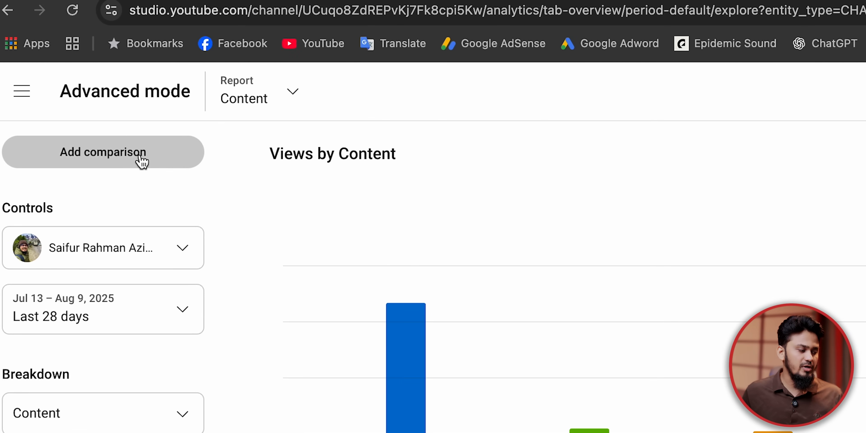
{"action": "left_click", "coordinate": [142, 163]}
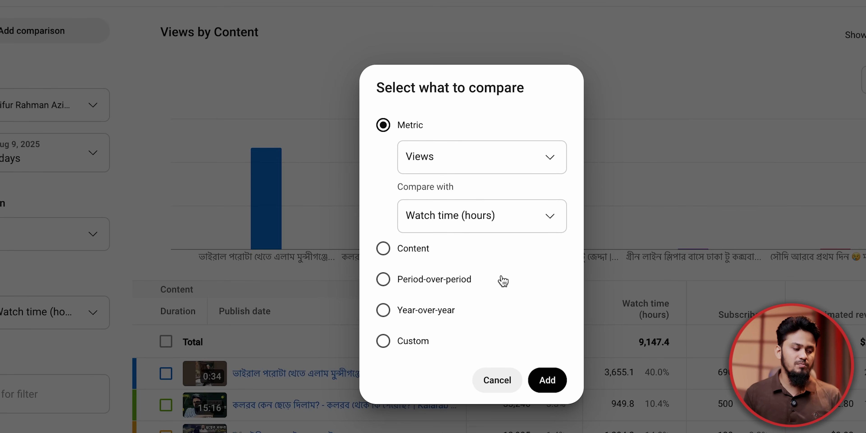
{"action": "left_click", "coordinate": [409, 256]}
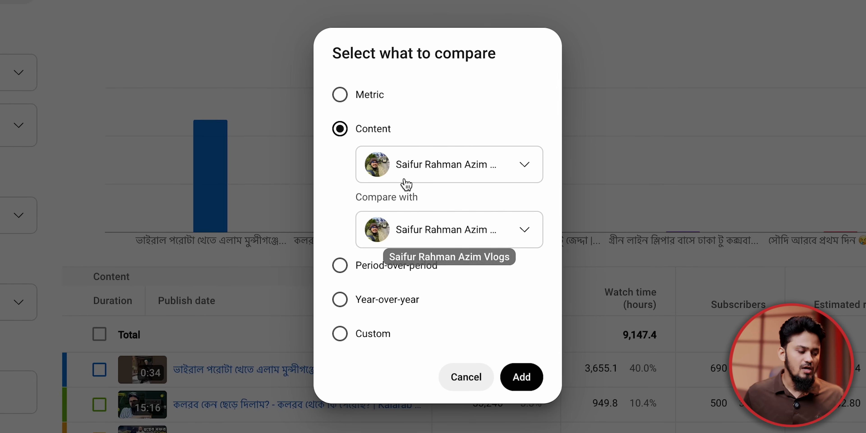
{"action": "left_click", "coordinate": [357, 101]}
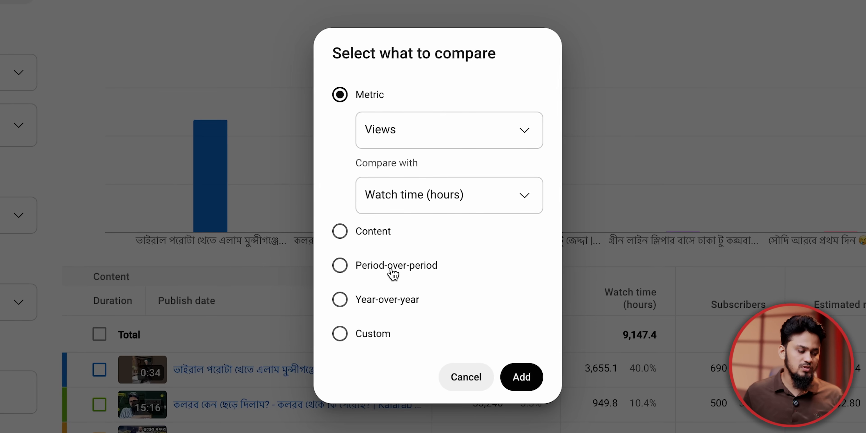